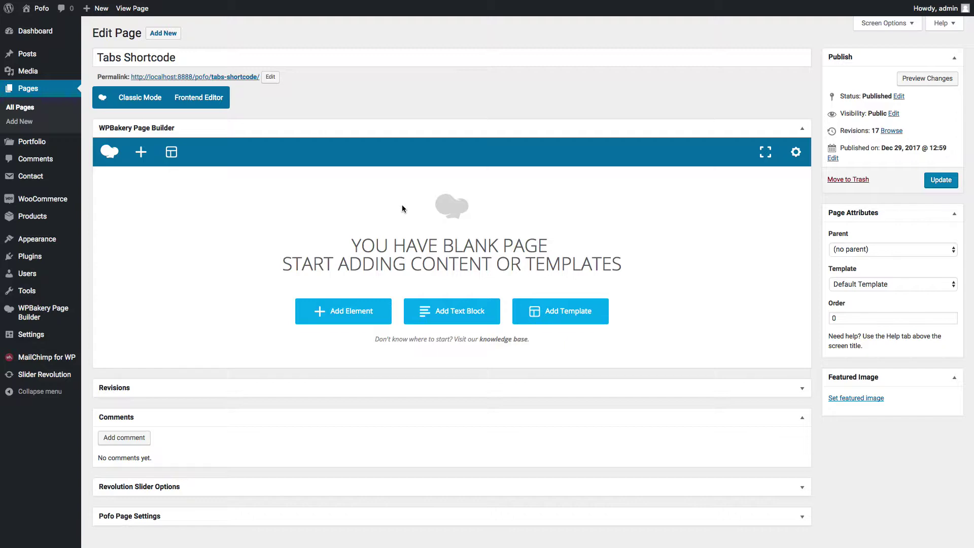
Step: Add a row to the blank page and insert the Pofo Tabs element in it
click(339, 319)
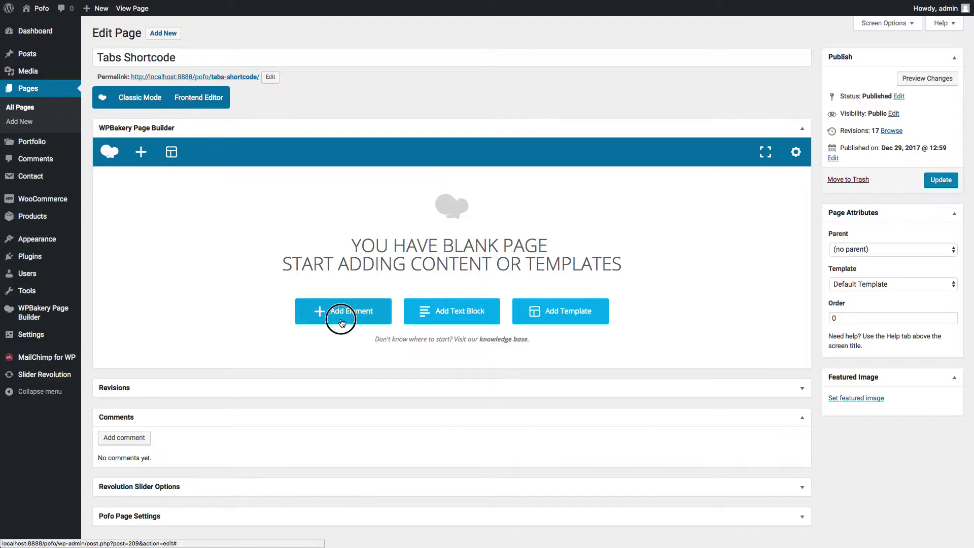
click(276, 116)
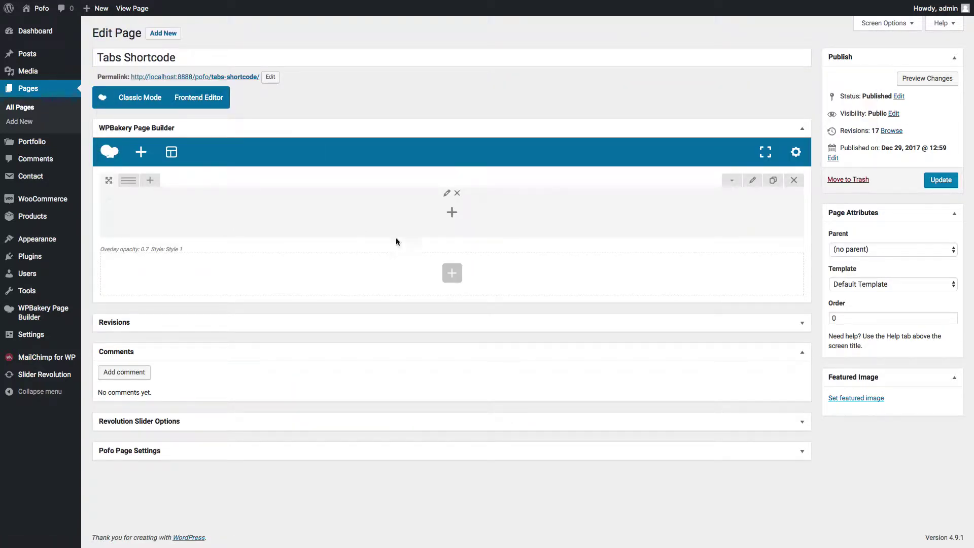
click(452, 213)
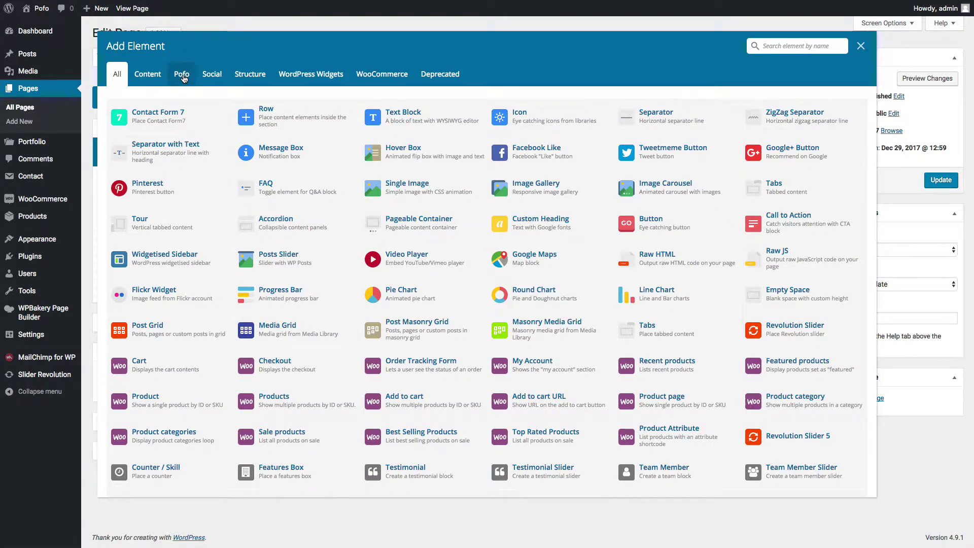
click(183, 75)
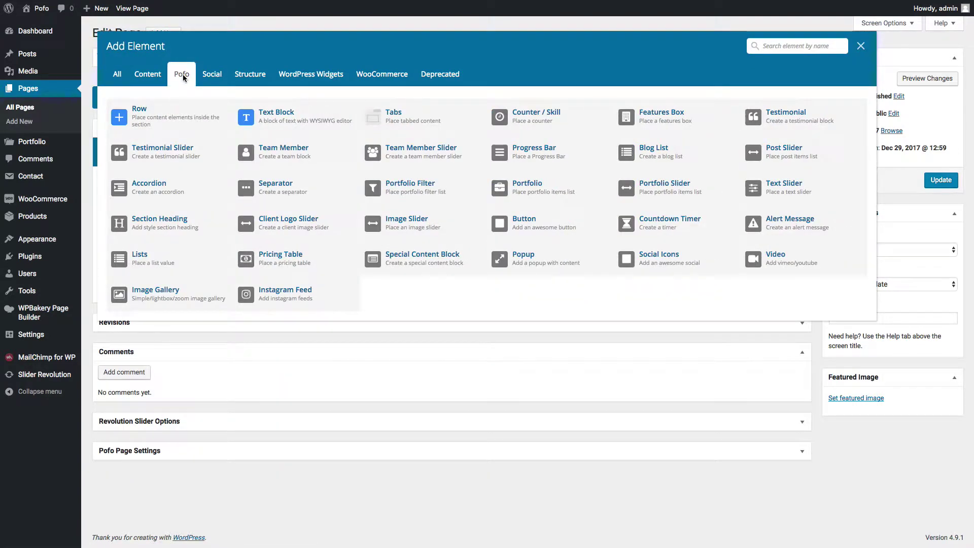
click(405, 115)
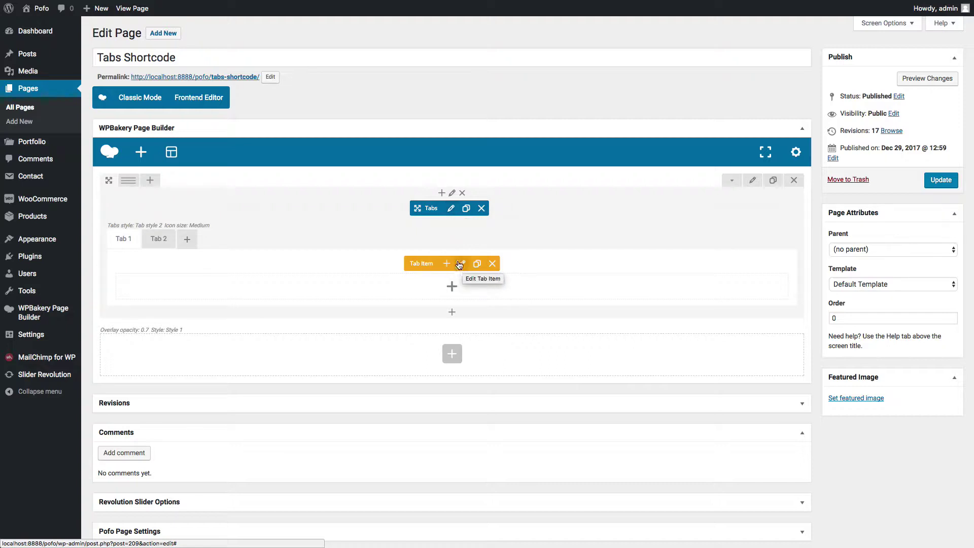
Step: Open the Tabs element's settings, preview the available tab styles and choose Tab style 1
click(451, 209)
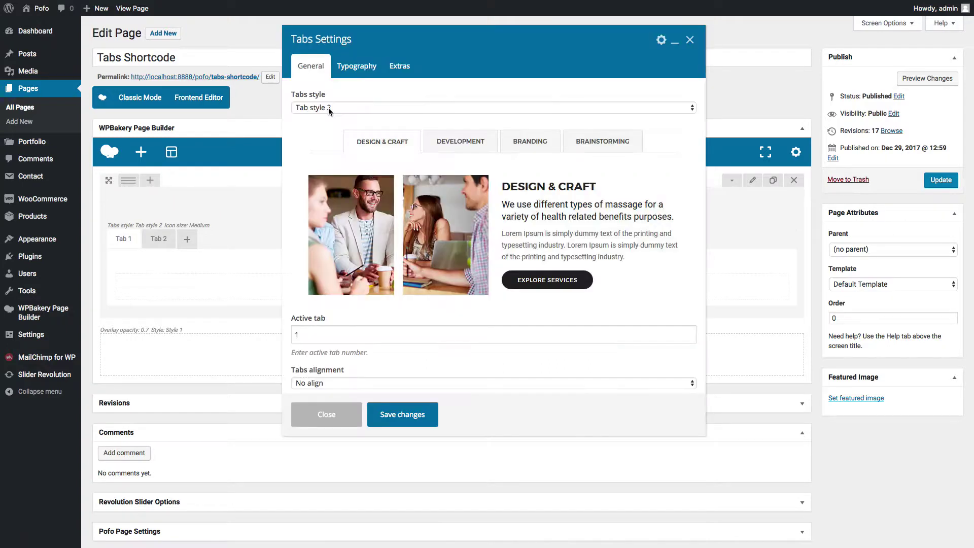
click(329, 108)
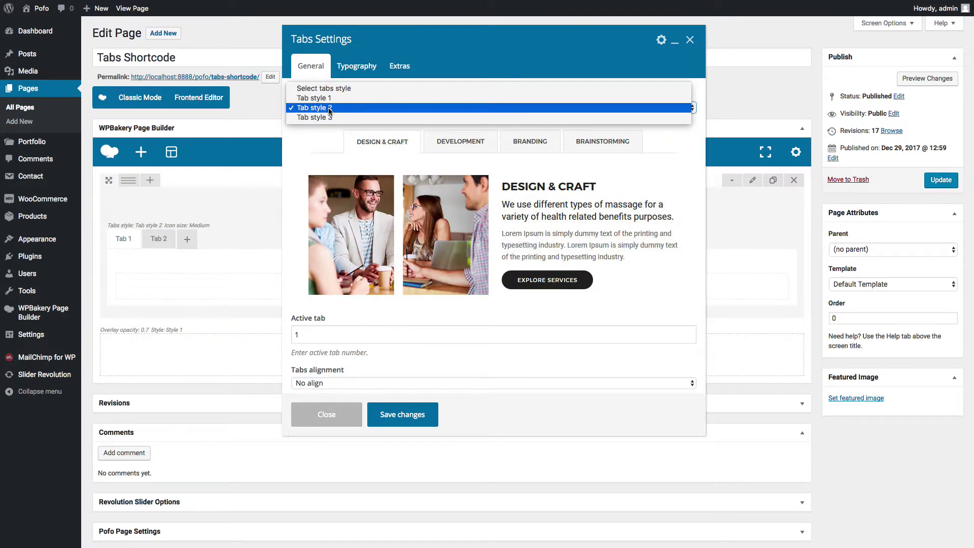
click(331, 99)
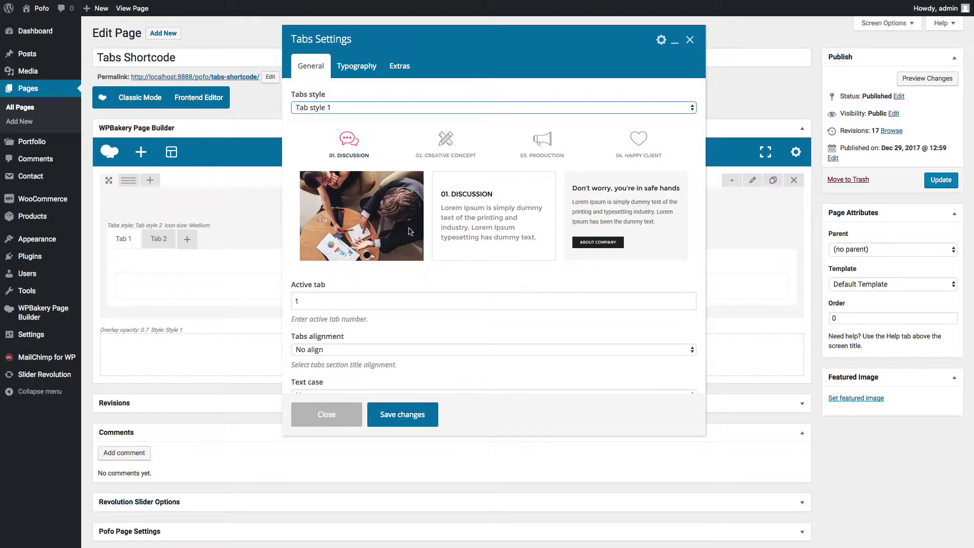
click(345, 108)
click(330, 116)
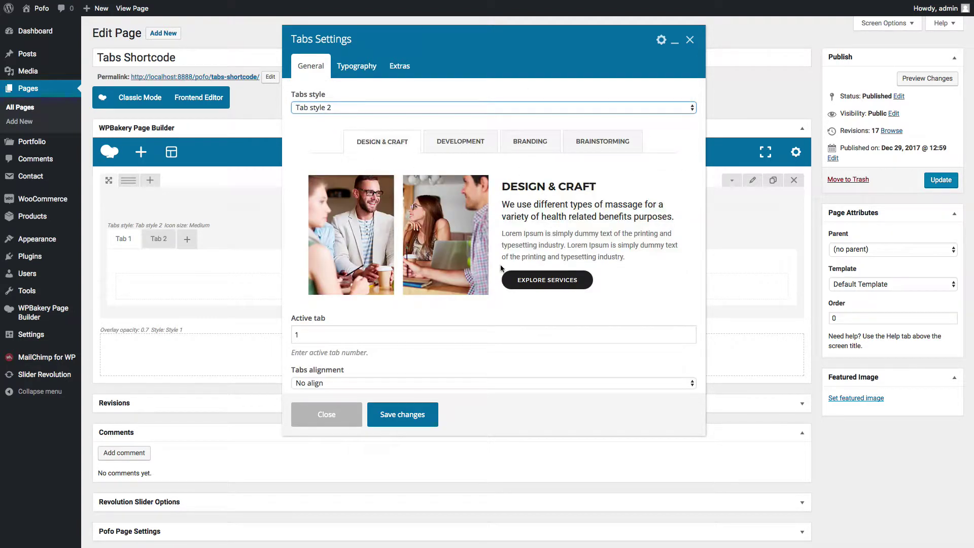
click(336, 111)
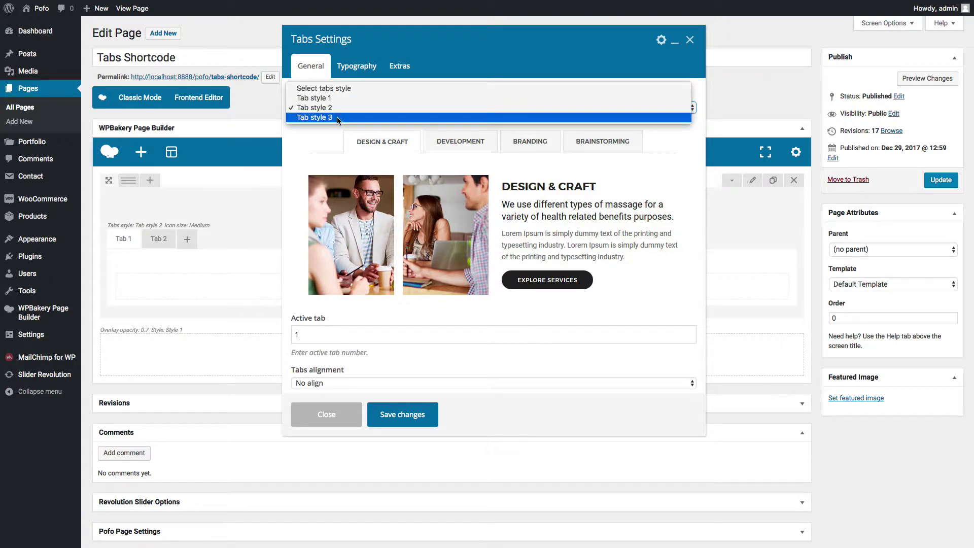
click(337, 117)
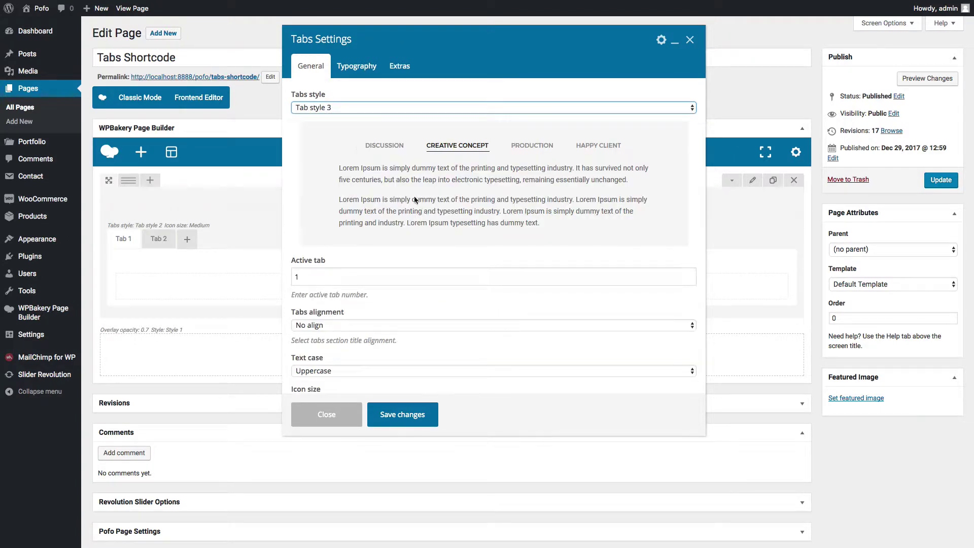
click(334, 109)
click(335, 89)
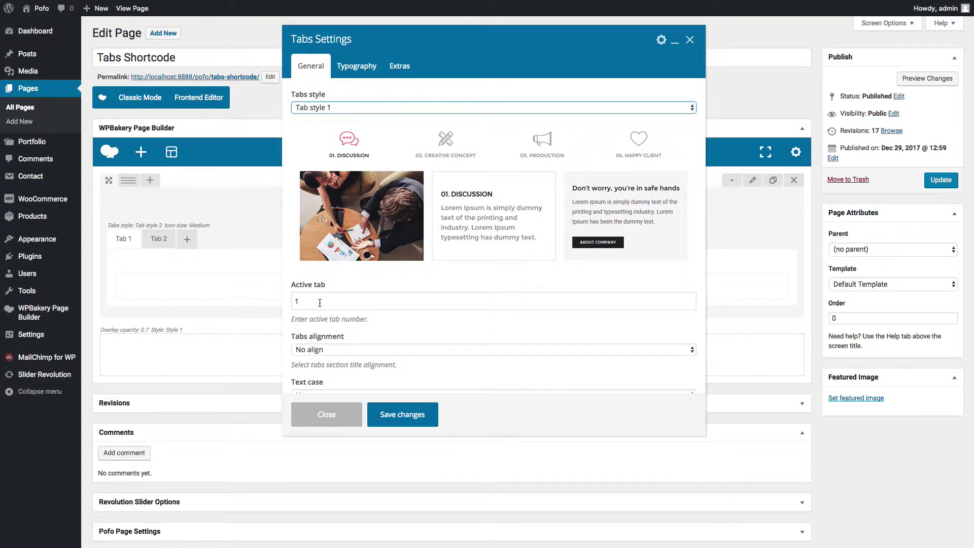
Step: Set the active tab to 2 and the tabs alignment to Center align
click(319, 303)
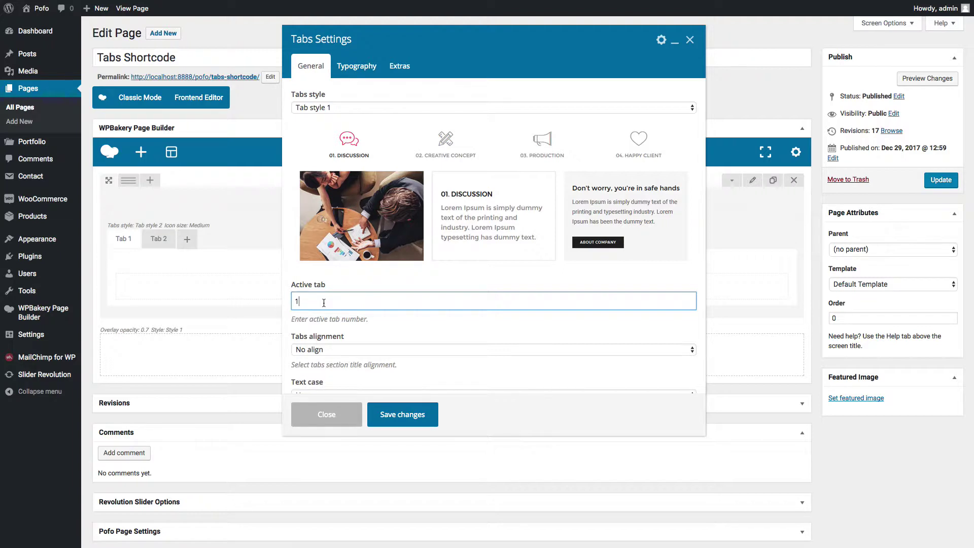
key(BackSpace)
text(2)
scroll(324, 309, down, 1)
click(323, 322)
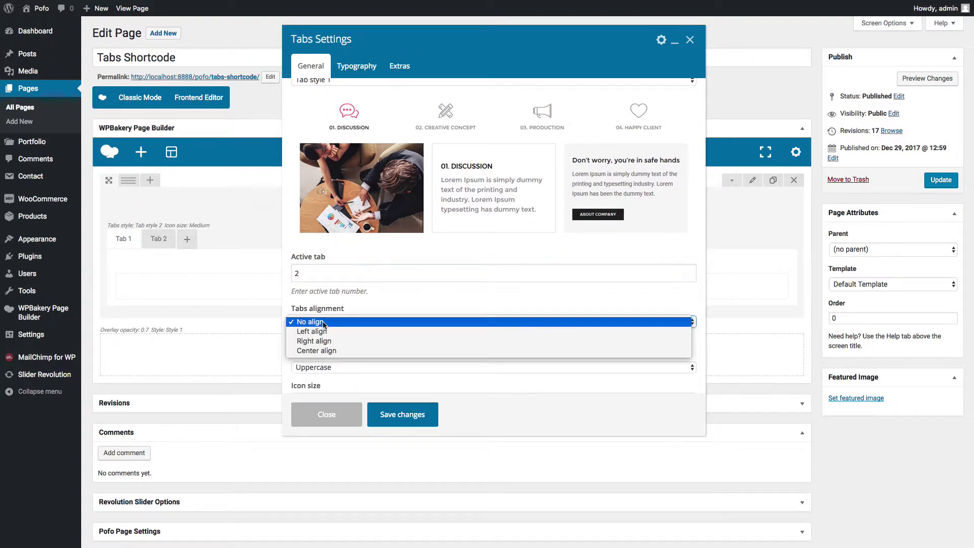
click(327, 351)
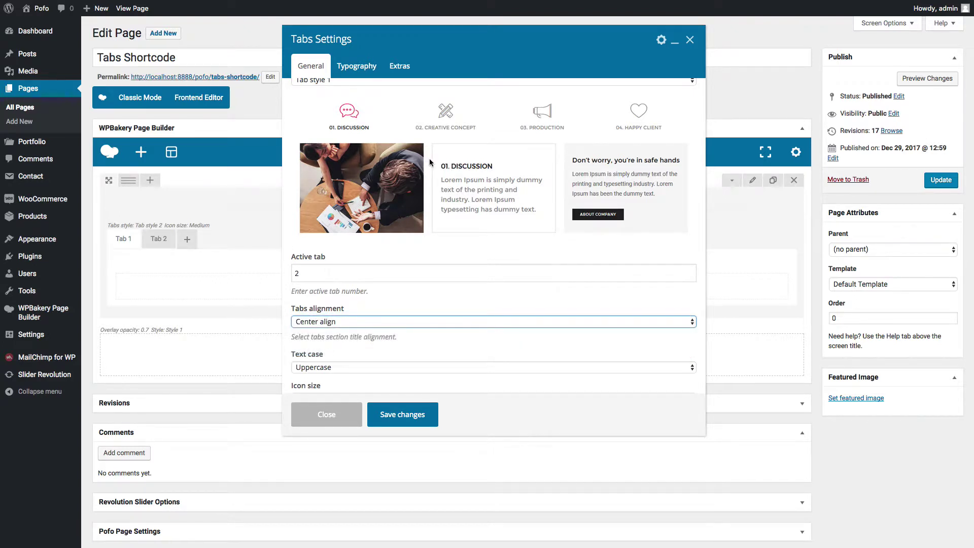
Step: Keep the tab text case at Uppercase and set the icon size to Small
scroll(325, 355, down, 1)
click(319, 356)
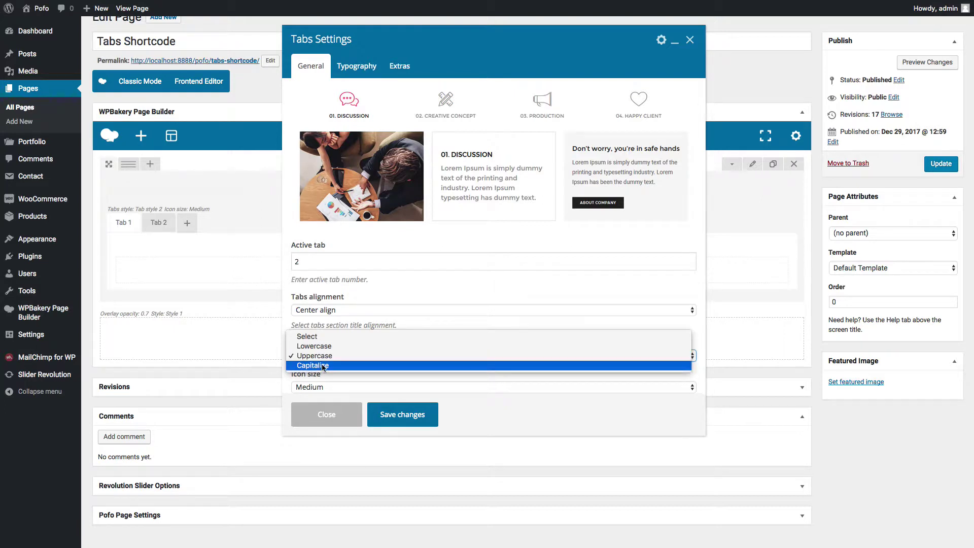
click(324, 357)
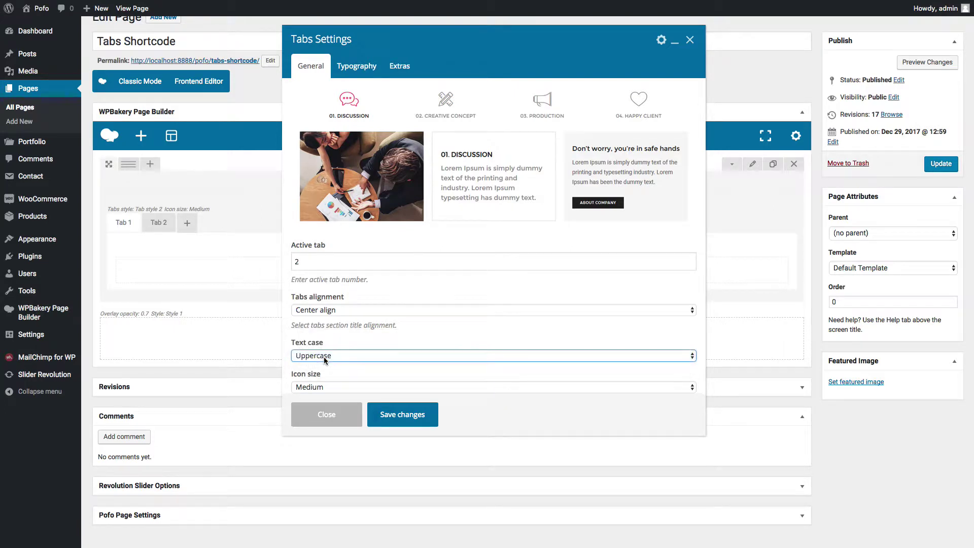
scroll(327, 380, down, 1)
click(331, 386)
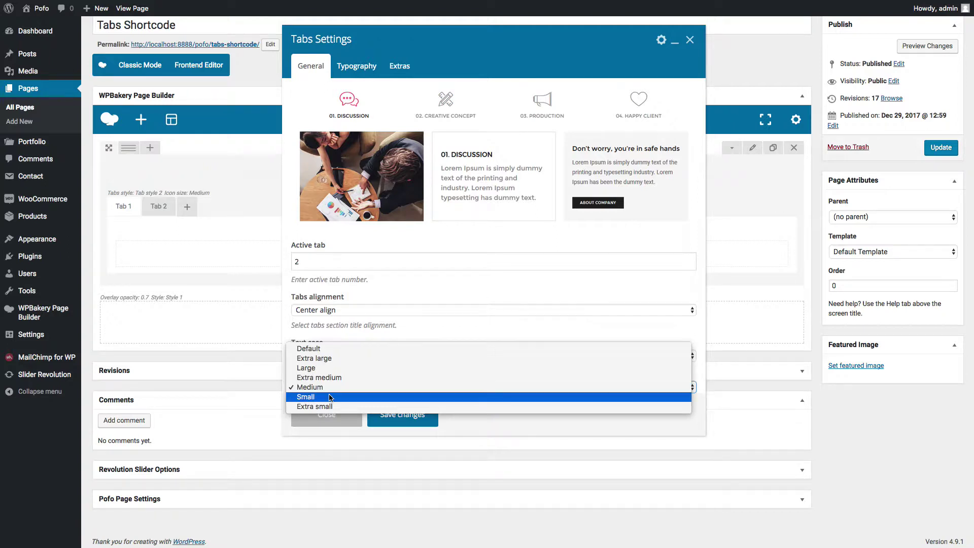
click(330, 396)
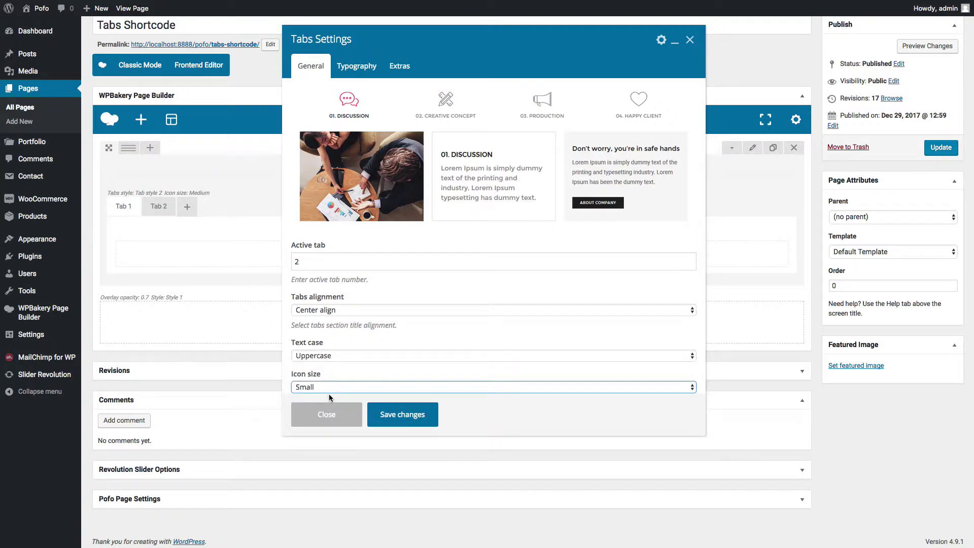
Step: Examine the title typography options of the Tabs element, including letter spacing and the font weight choices
click(358, 73)
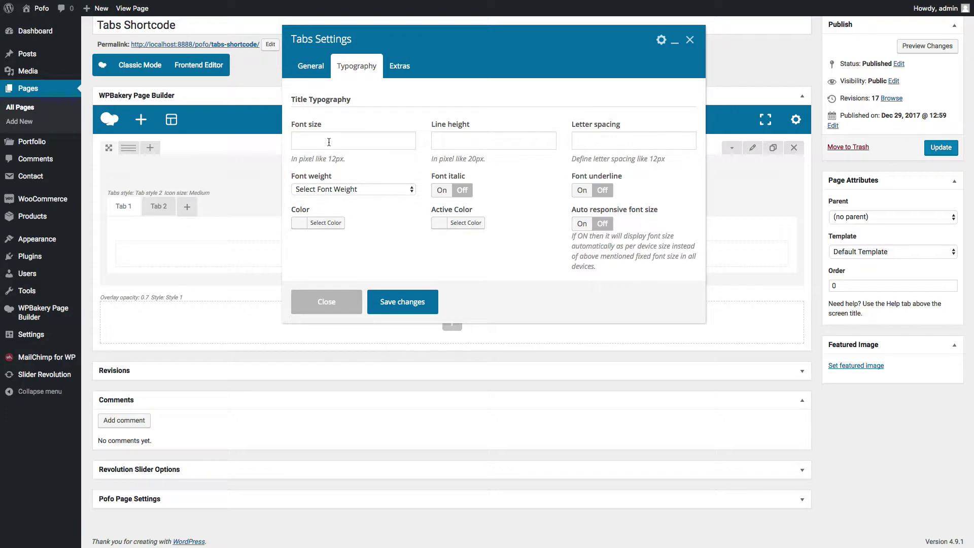
click(575, 146)
click(369, 190)
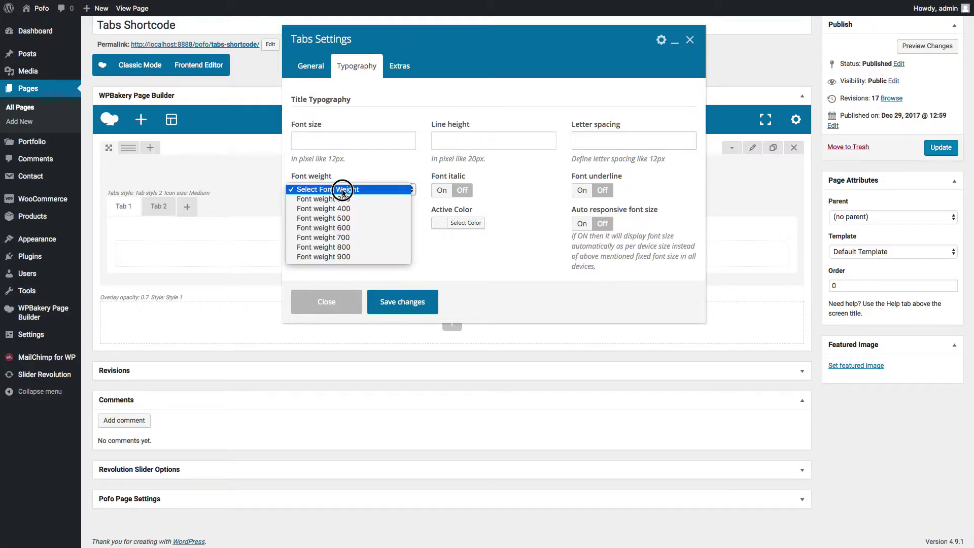
click(388, 171)
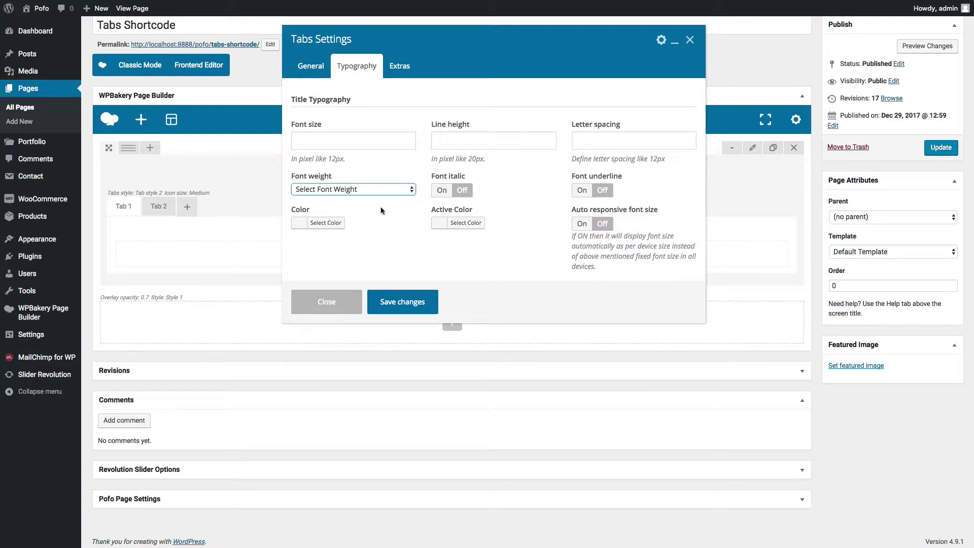
Step: Review the element ID and extra class name fields, leave them empty and save the Tabs settings
click(400, 68)
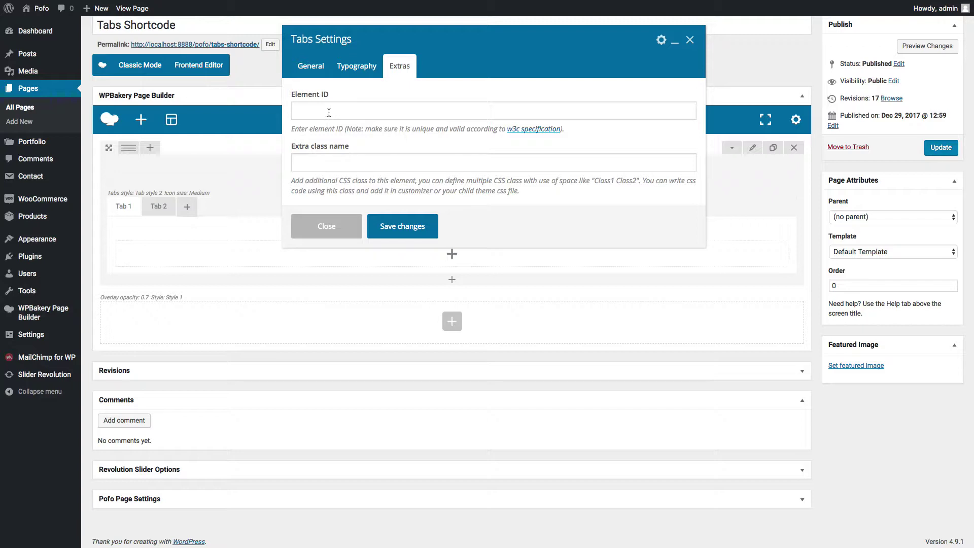
click(343, 166)
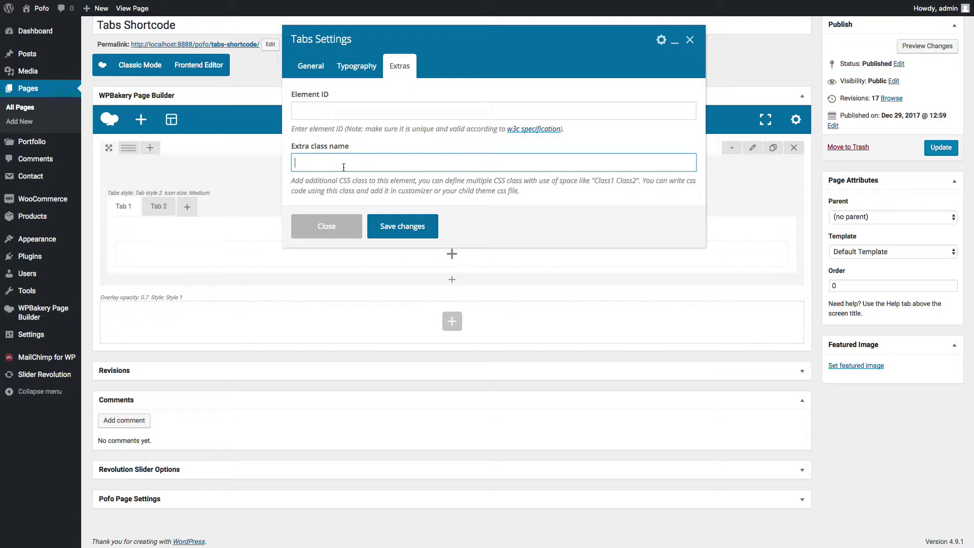
click(321, 112)
click(337, 160)
click(395, 227)
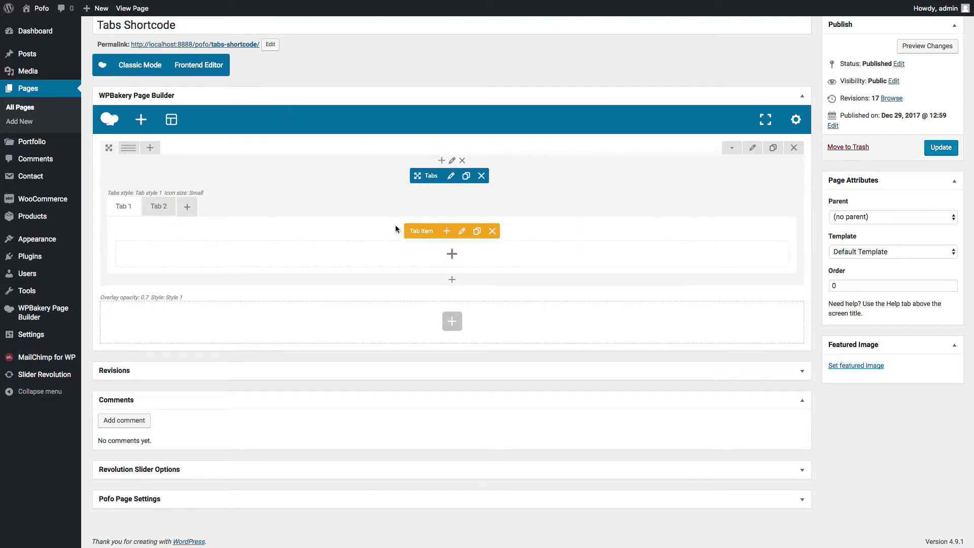
Step: Turn on the title and the icon/image option for the Tab 1 item
click(459, 232)
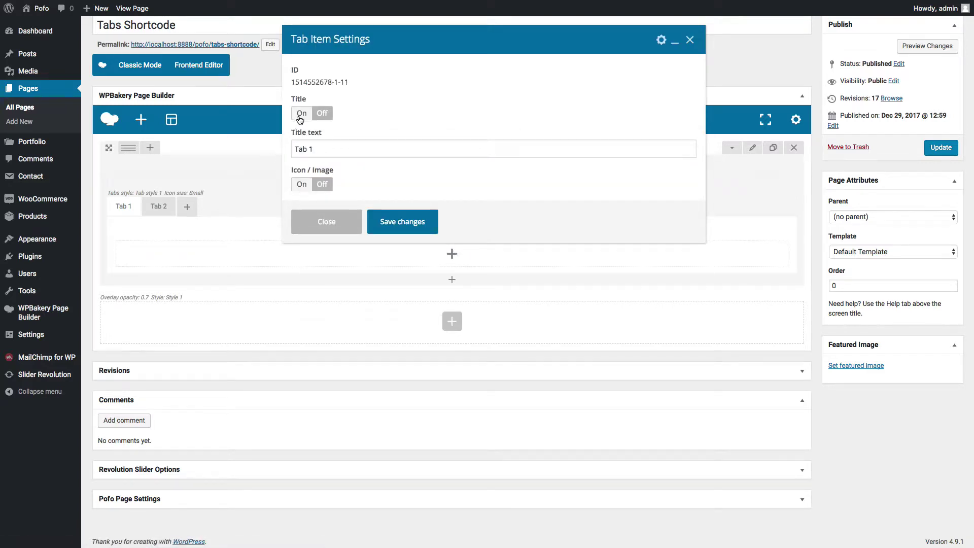
click(301, 115)
click(321, 148)
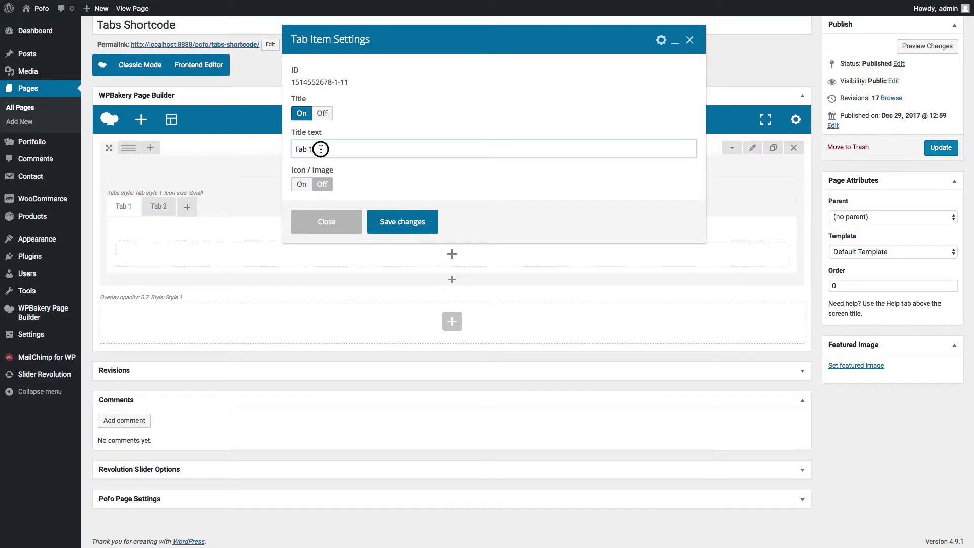
click(302, 187)
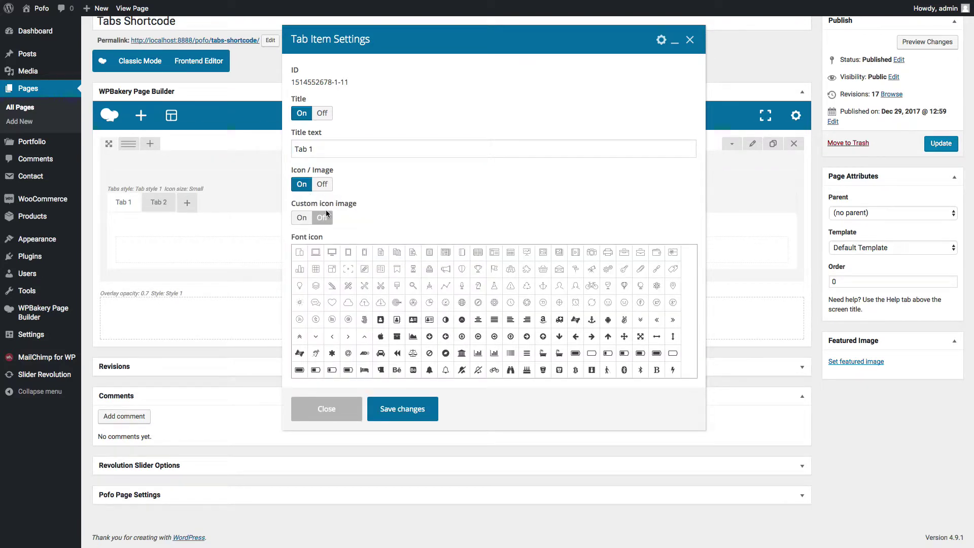
Step: Check the custom icon image option, turn it back off, pick the laptop font icon for Tab 1 and save
click(303, 221)
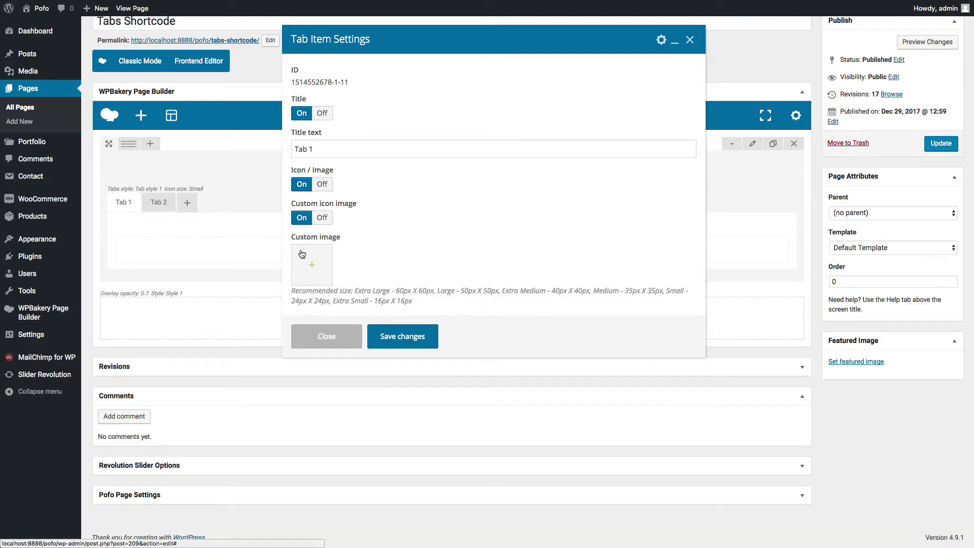
click(322, 217)
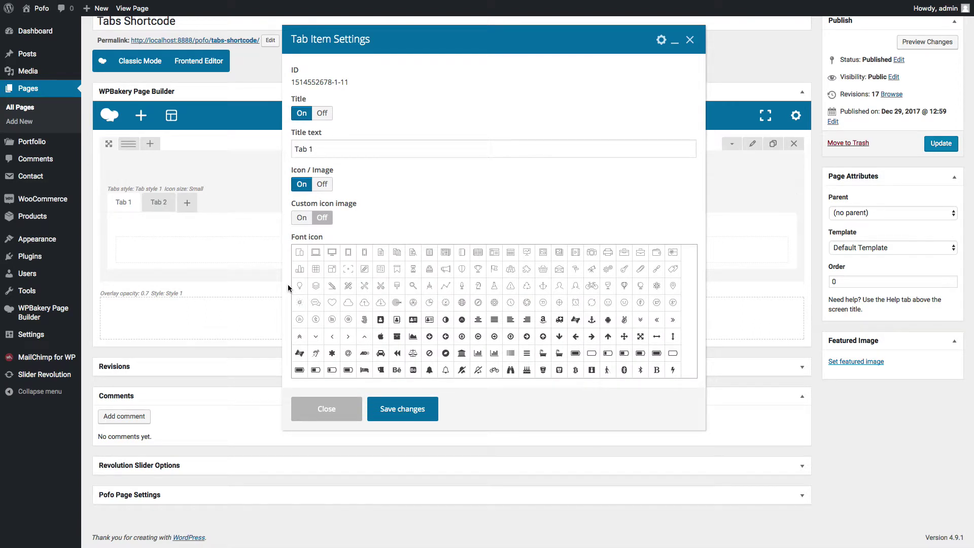
click(316, 252)
click(402, 408)
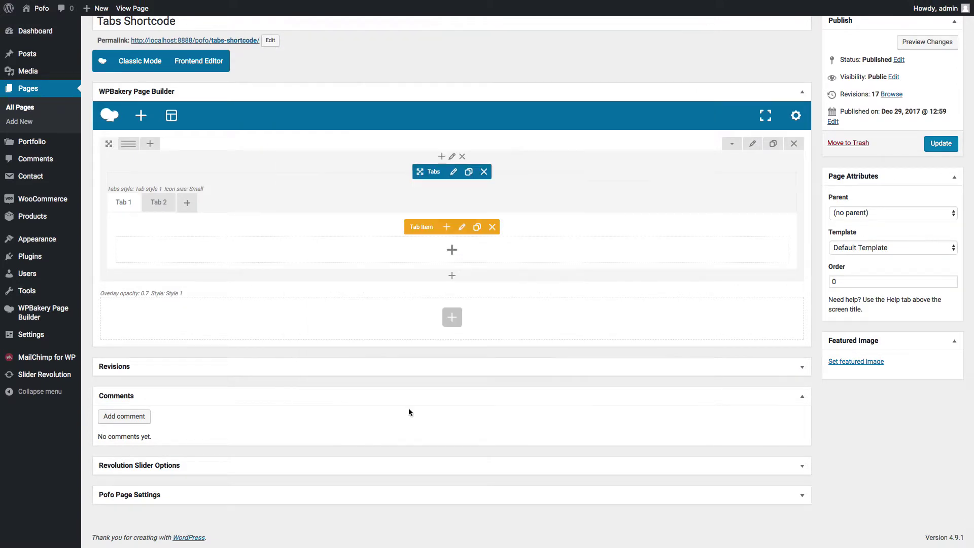
Step: Add a text block inside Tab 1 with the extra line "Tab 1" below the default text and save it
click(452, 251)
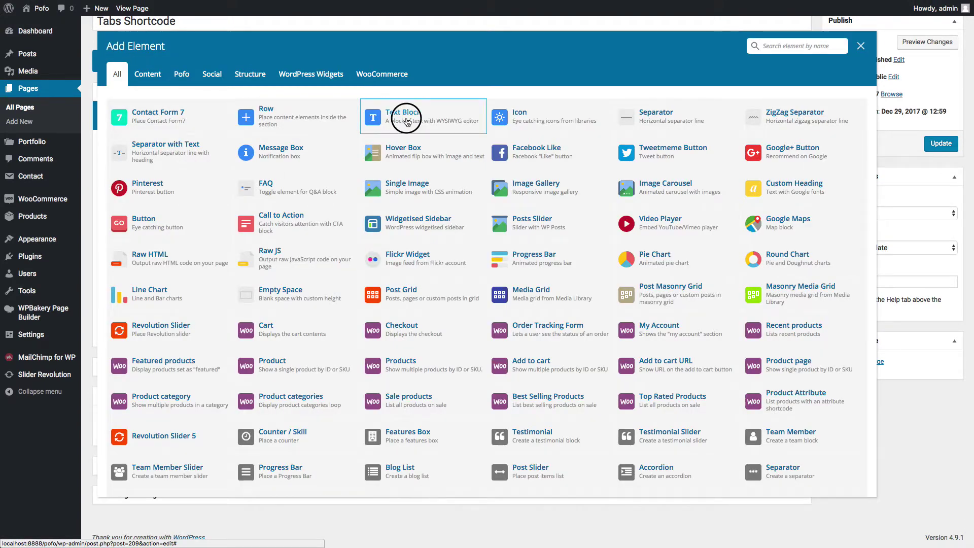
click(400, 114)
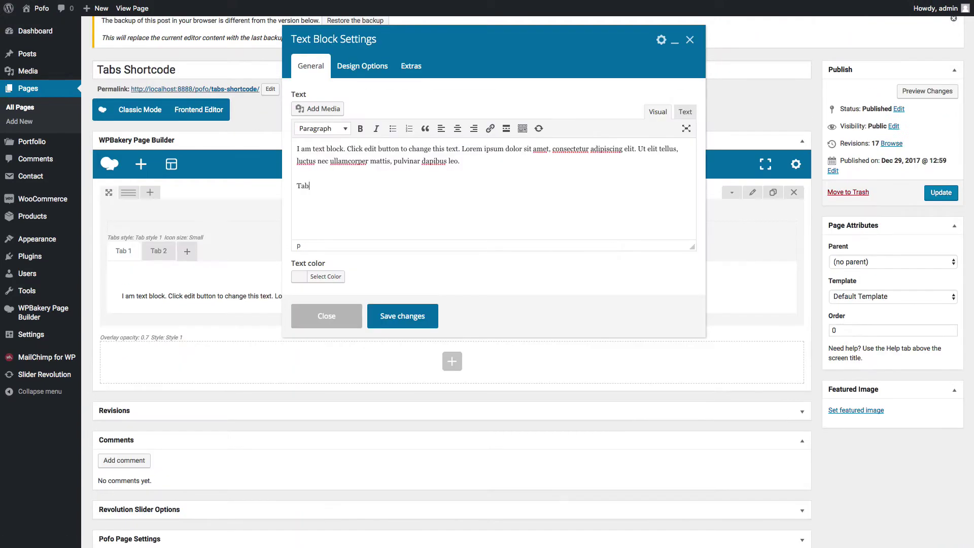
text(1)
click(384, 311)
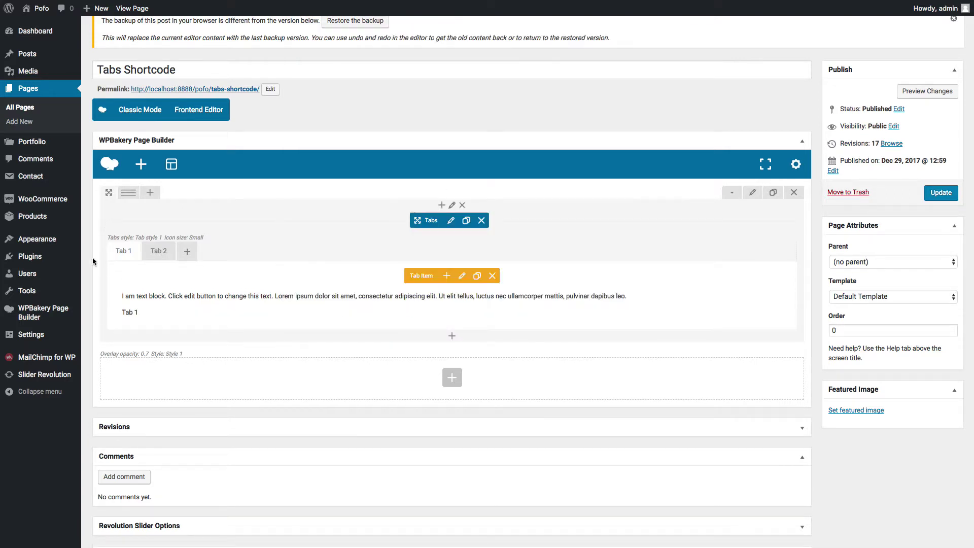
Step: Turn on the icon/image option for the Tab 2 item, pick the hourglass font icon and save the settings
click(157, 252)
click(157, 252)
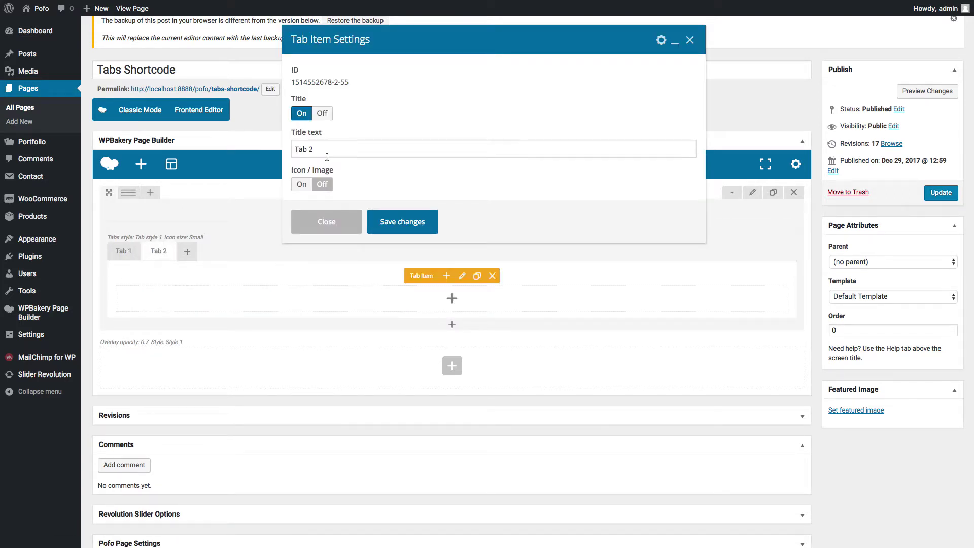
click(301, 184)
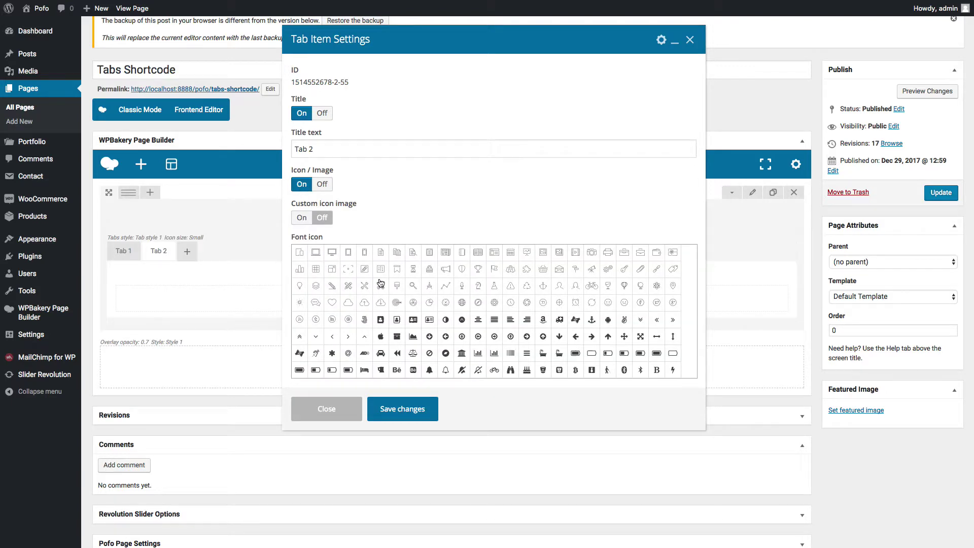
click(402, 408)
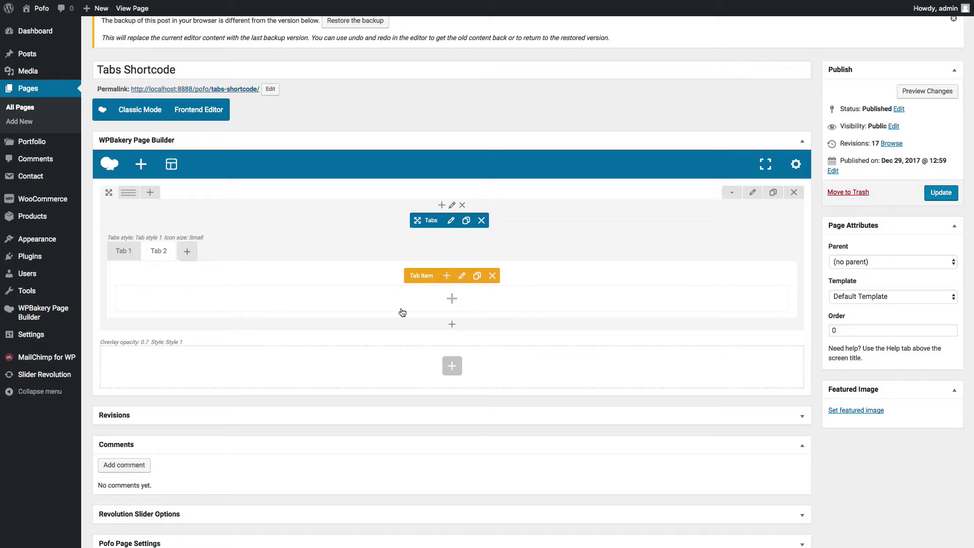
Step: Add a text block inside Tab 2 with the extra line "Tab 2" below the default text and save it
click(449, 300)
click(400, 286)
text(Tab 2)
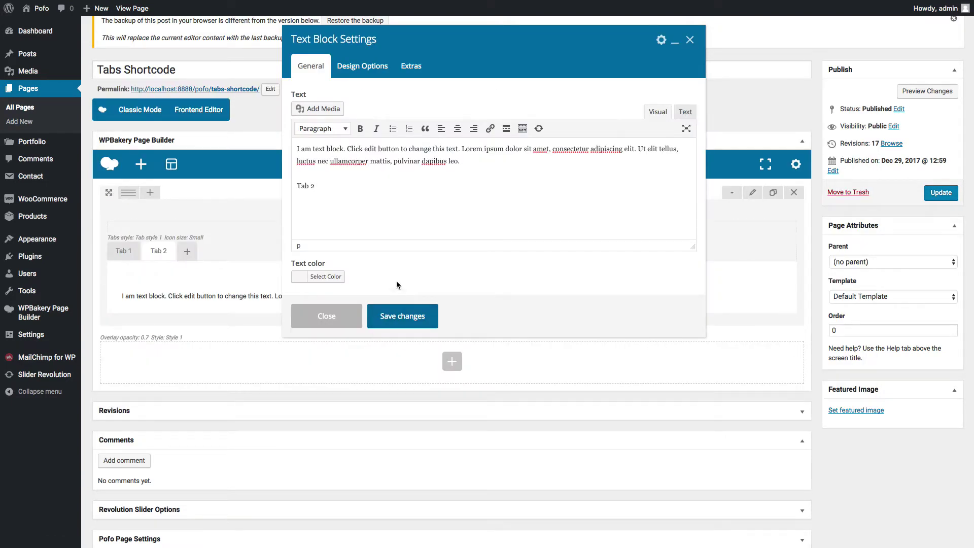
click(404, 318)
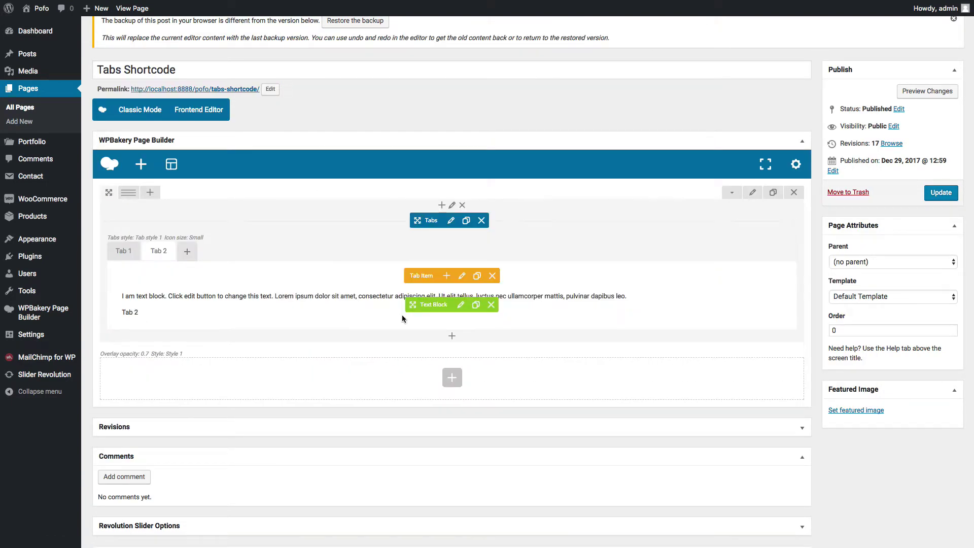
Step: Add a third tab item with its title turned on as "Tab 3" and the chess knight font icon, and save it
click(187, 252)
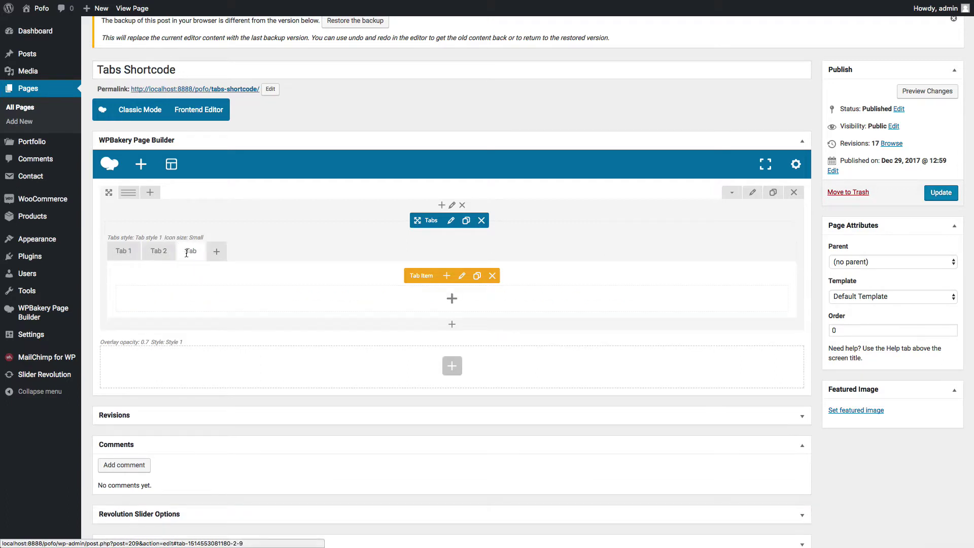
click(461, 276)
click(302, 114)
click(332, 148)
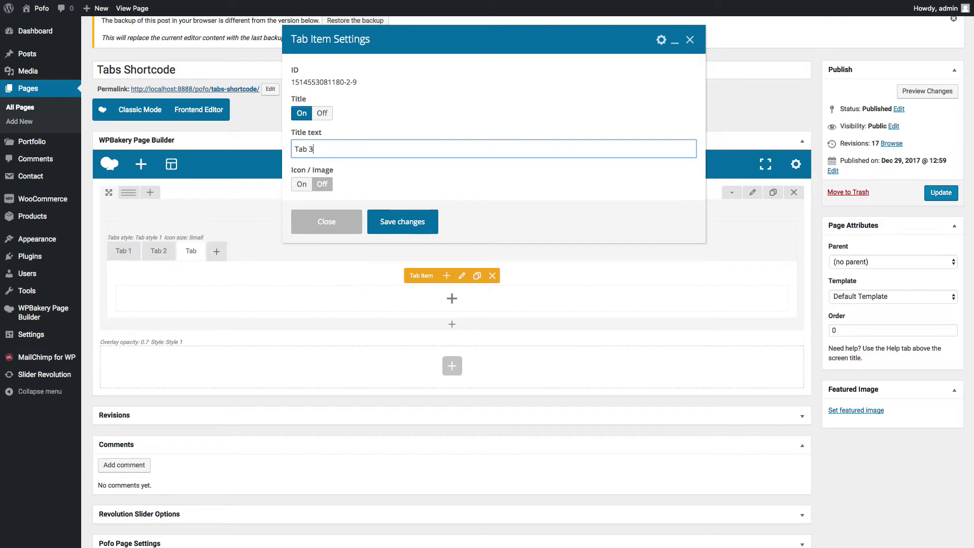
click(303, 184)
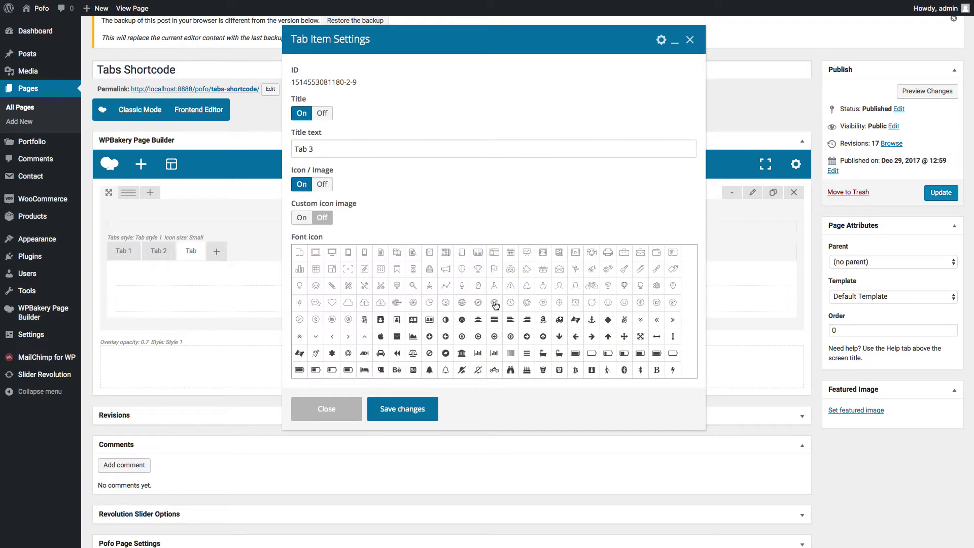
click(477, 285)
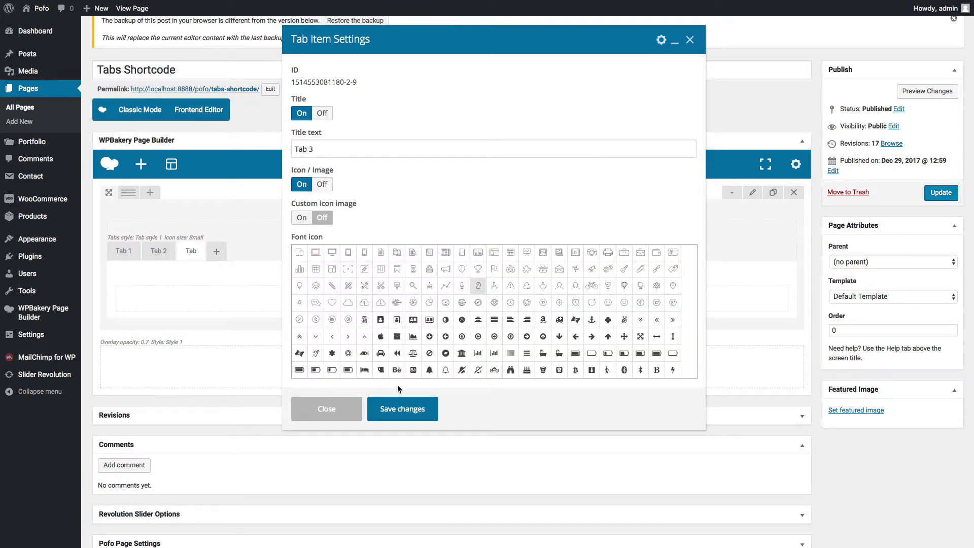
click(394, 414)
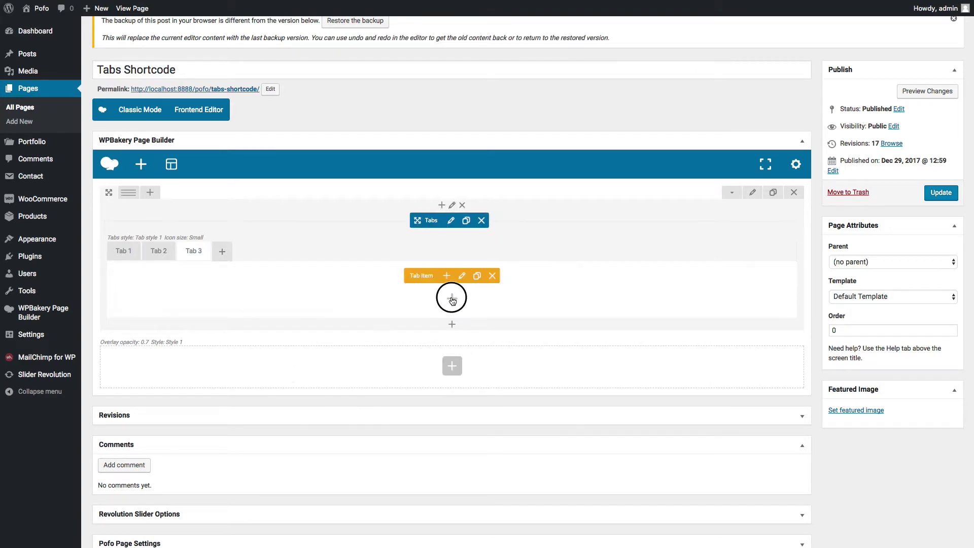
Step: Add a text block inside Tab 3 with the extra line "Tab 3" below the default text and save it
click(449, 299)
click(401, 118)
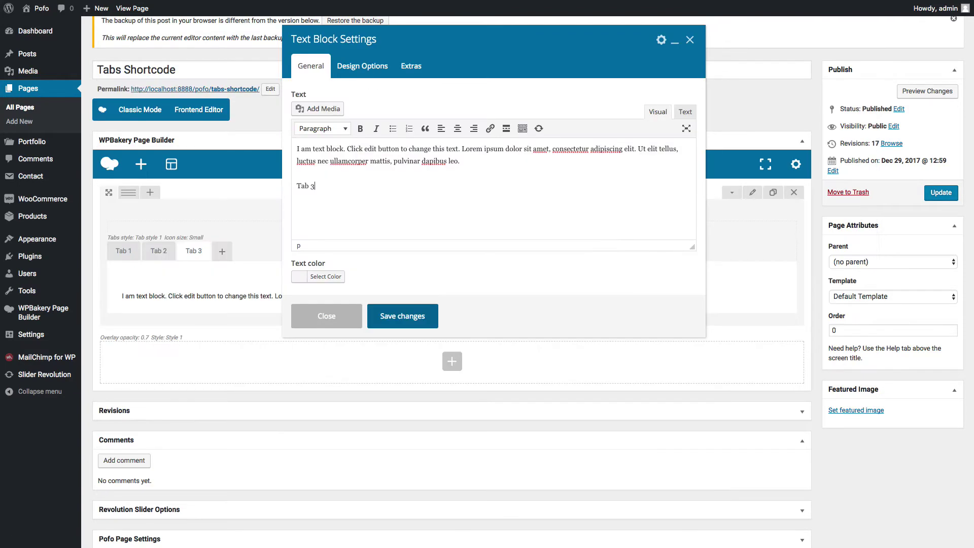
click(403, 314)
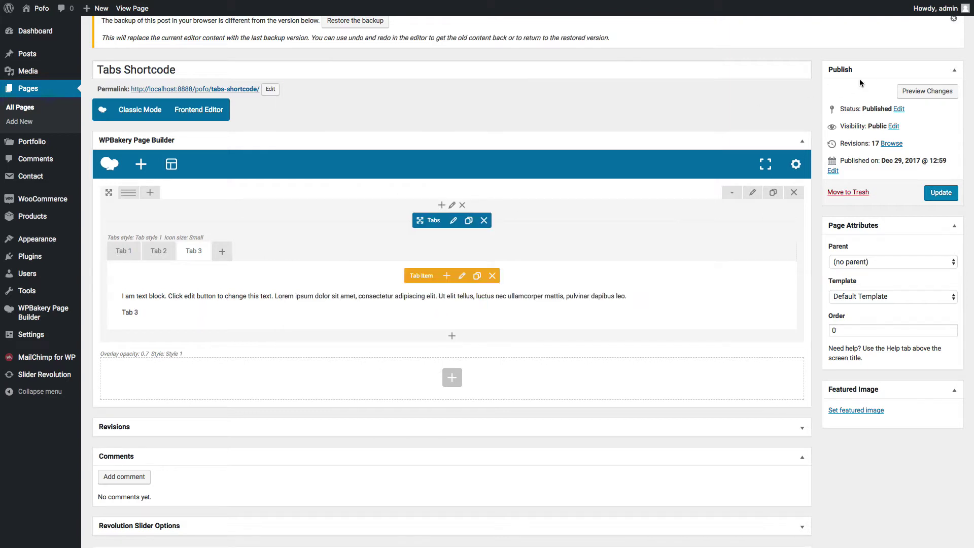
Step: Preview the page and check the icons, titles and text of Tab 2, Tab 1 and Tab 3
click(921, 91)
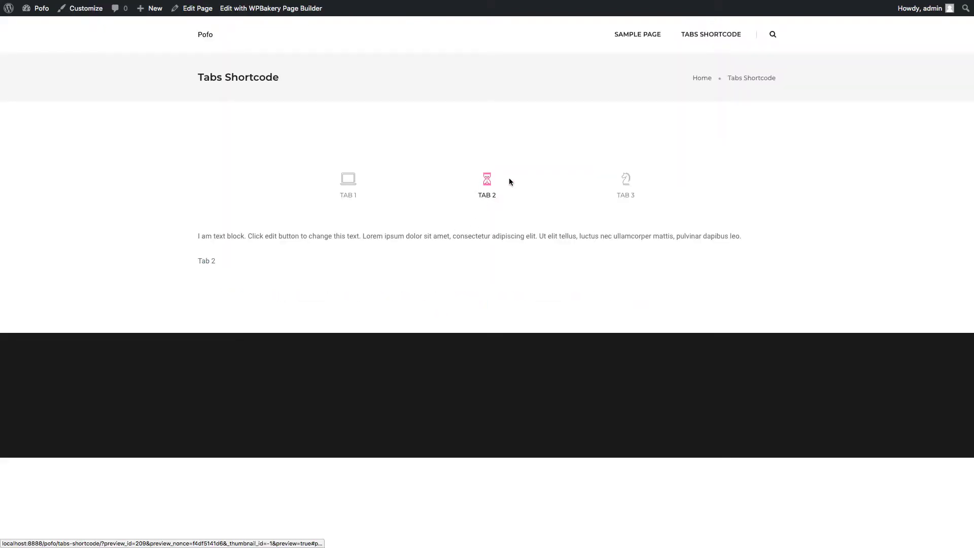
drag(184, 260, 247, 263)
click(351, 183)
drag(240, 261, 199, 258)
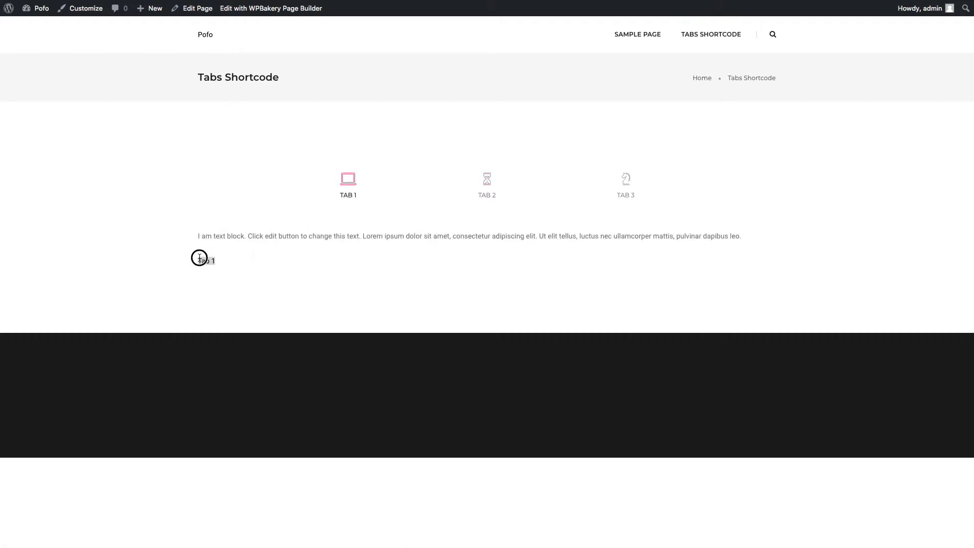
click(625, 187)
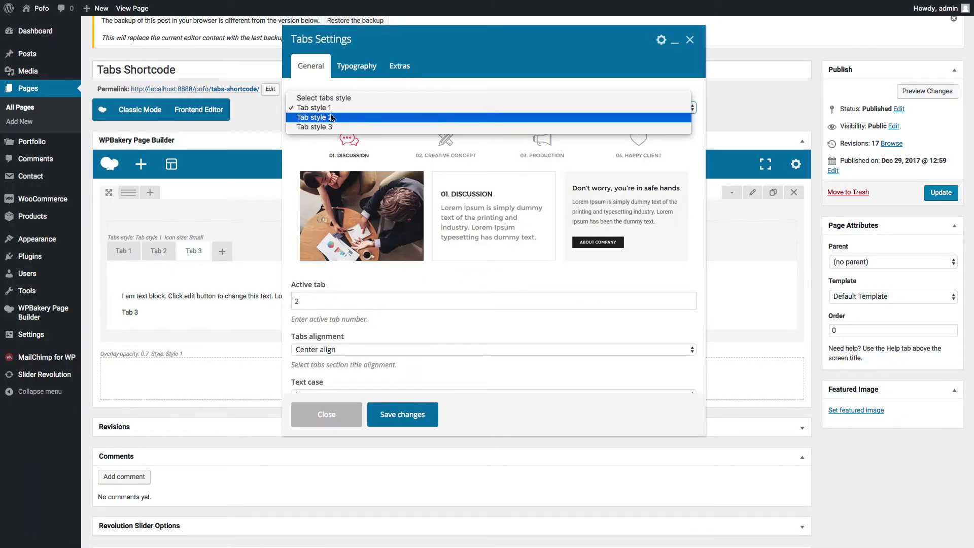
Step: Switch the Tabs element to Tab style 2, save it and try Tab 1 and Tab 3 in the page preview
click(330, 117)
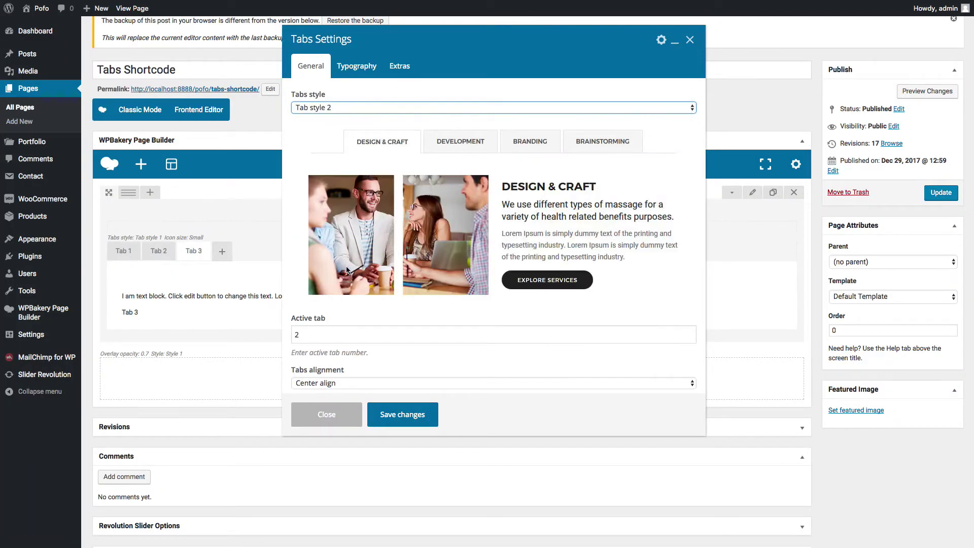
click(394, 415)
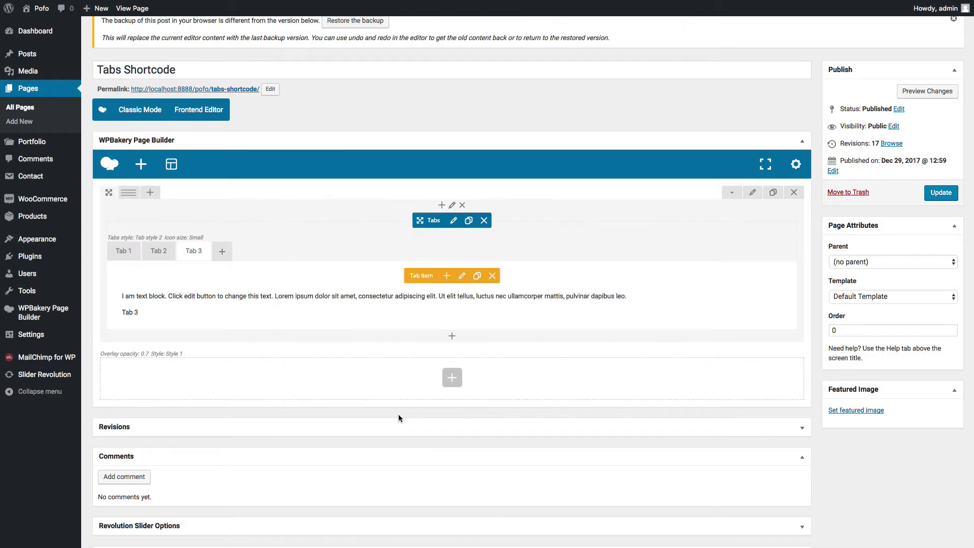
click(928, 91)
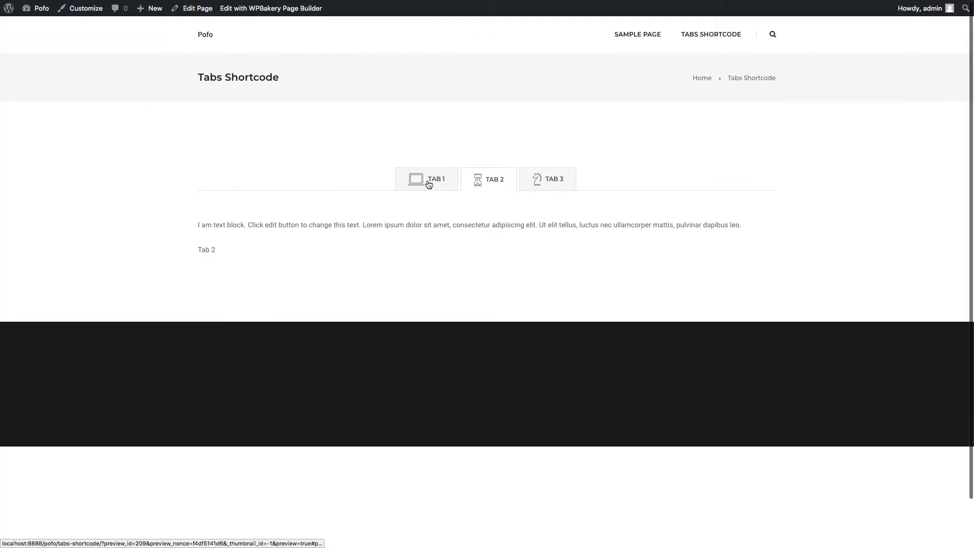
click(428, 183)
click(561, 181)
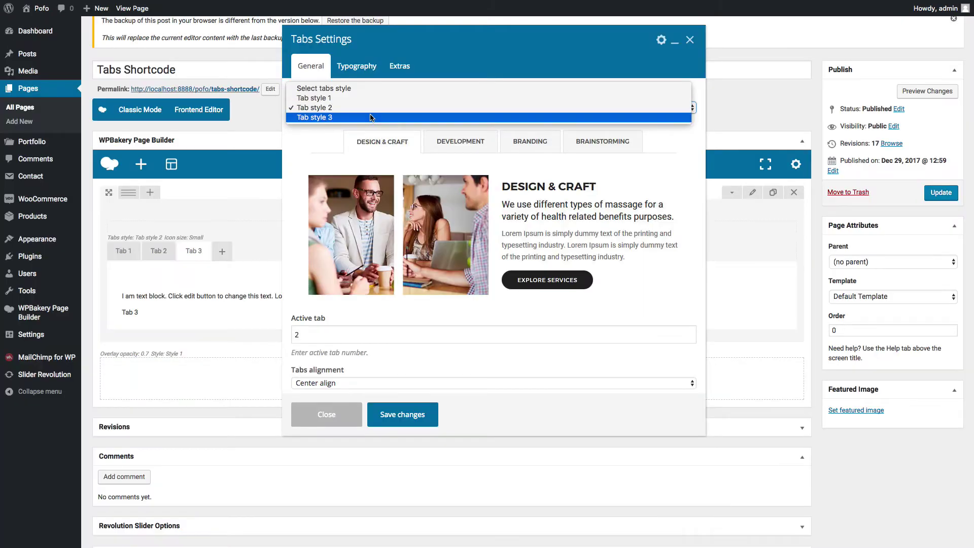
Step: Set the Tabs element to Tab style 3, save it, check the tabs in the page preview and return to the editor
click(370, 113)
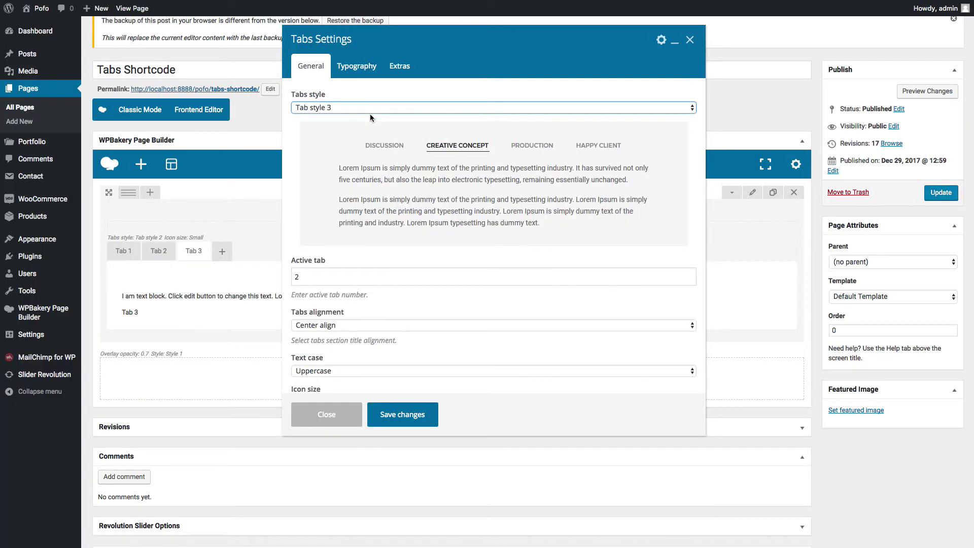
click(408, 417)
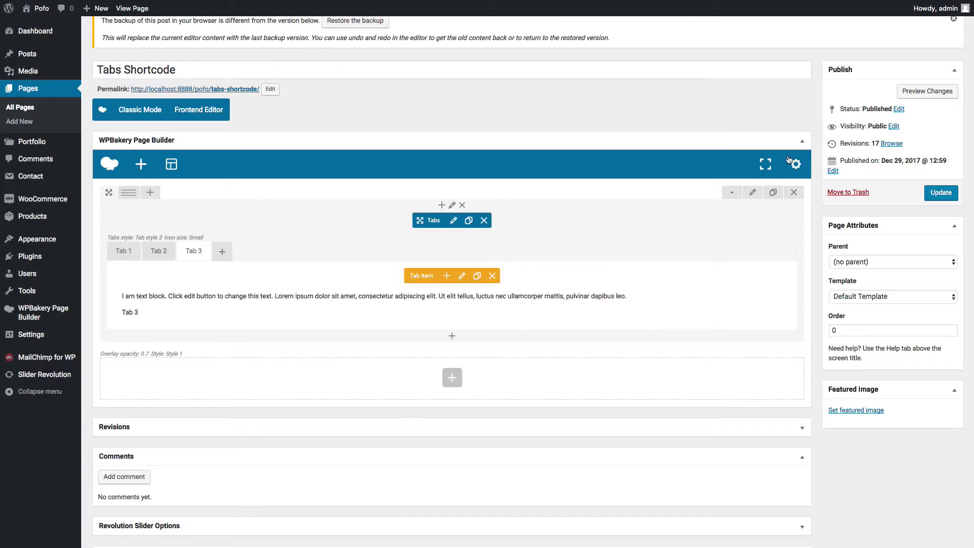
click(931, 93)
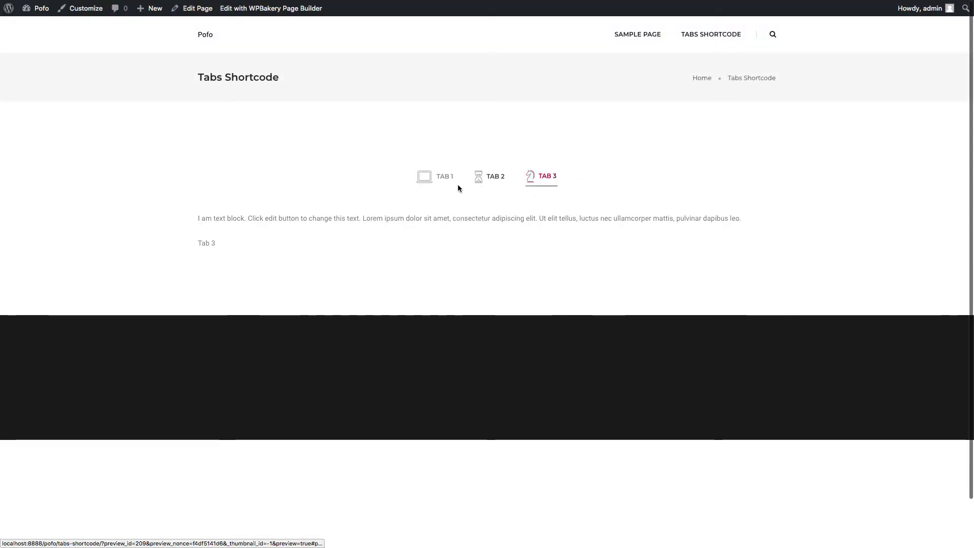
click(443, 178)
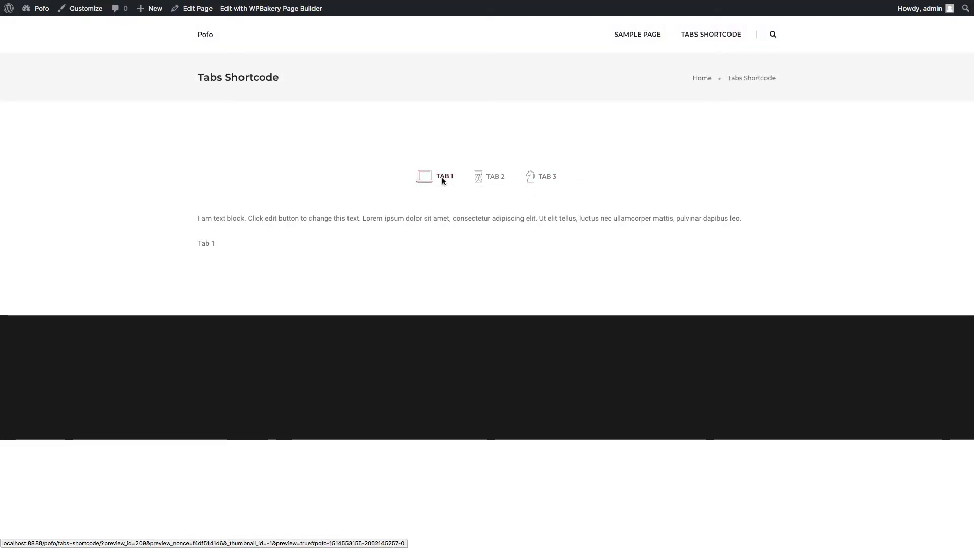
key(super+w)
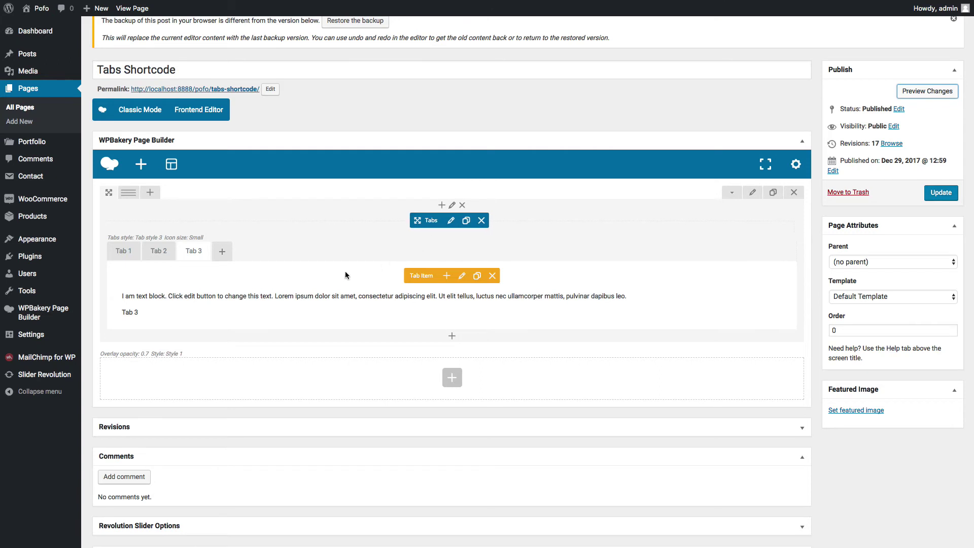